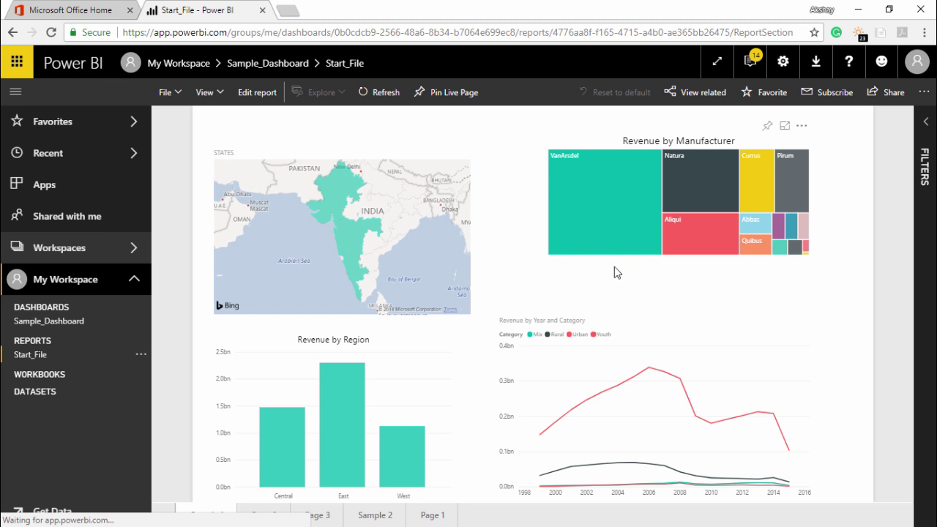
Open Sample_Dashboard and start a new Text box tile, reaching its empty details form.
click(77, 327)
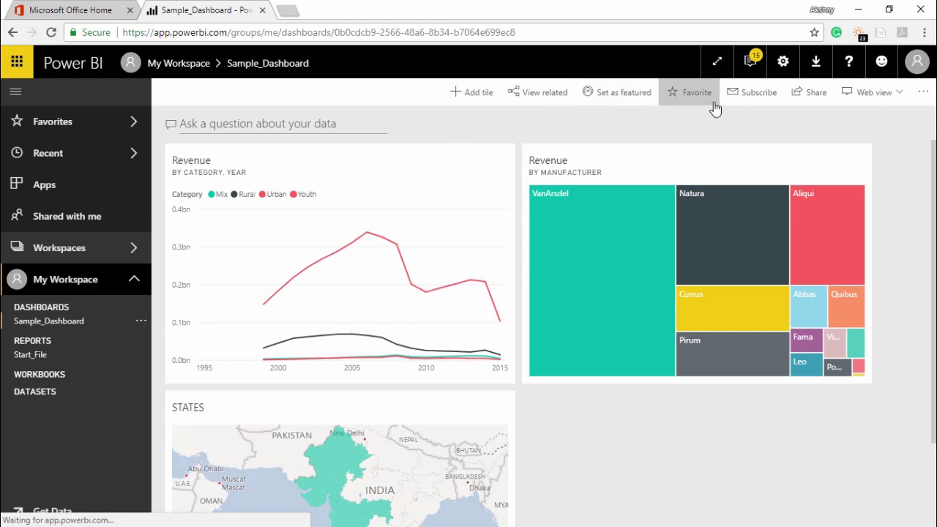
click(473, 93)
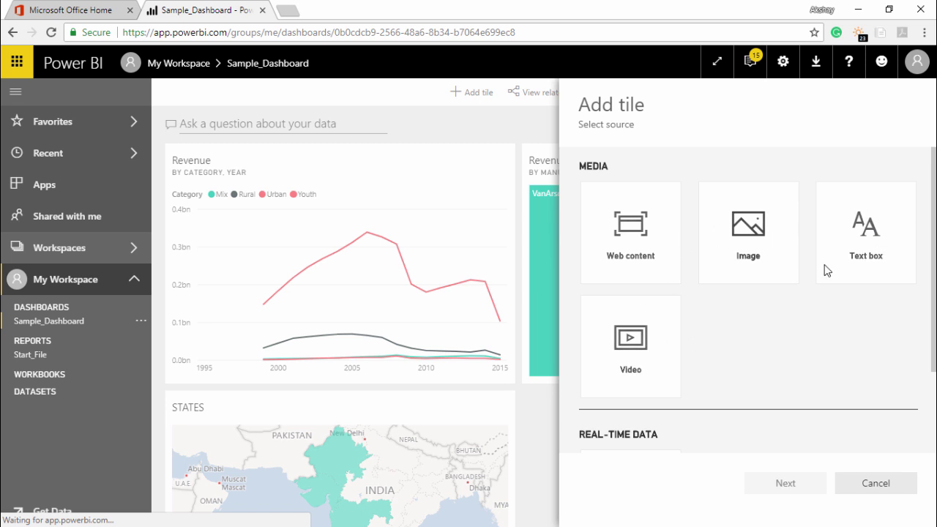
click(868, 227)
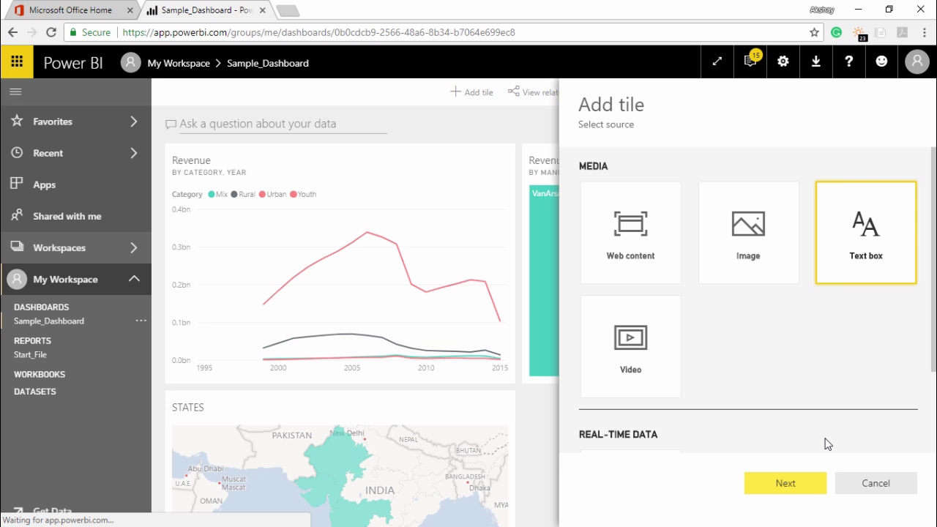
click(796, 478)
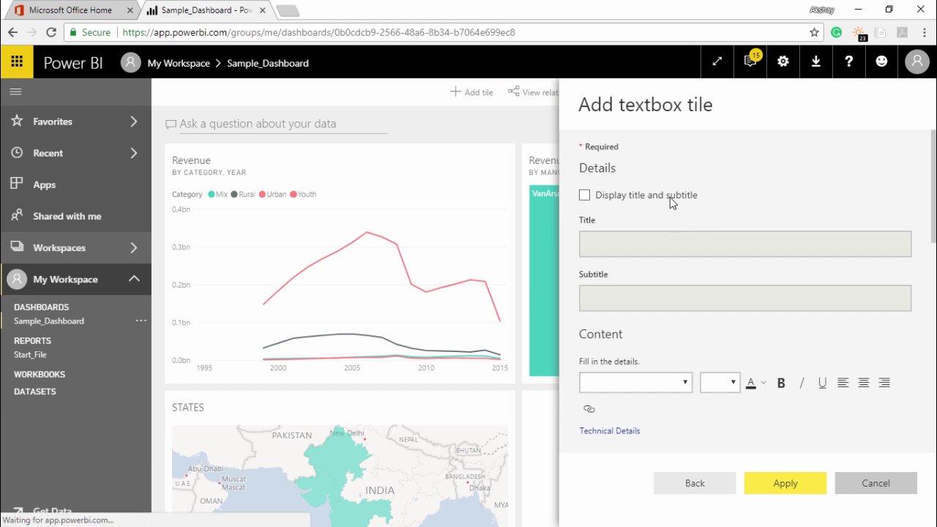
Show title and subtitle, with title REVENUE and subtitle 'Across different Region.Manufacturers & across Years'.
click(585, 196)
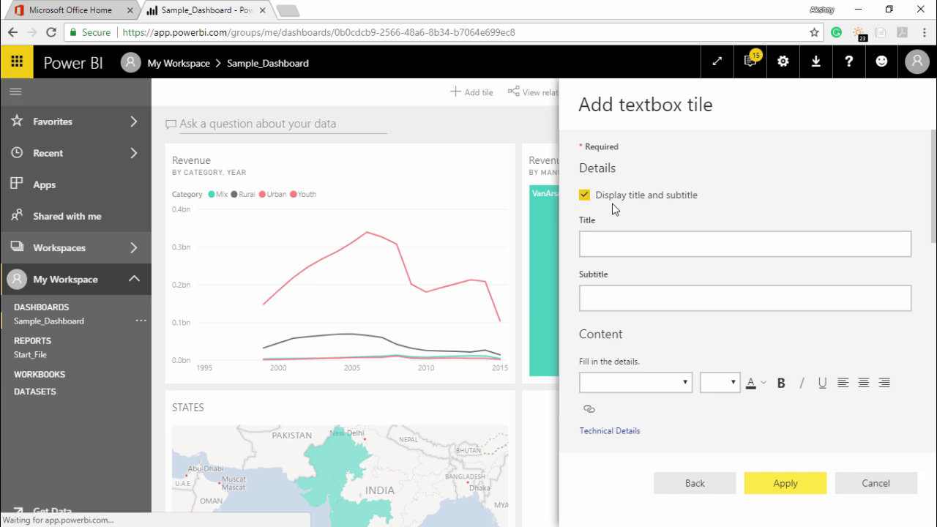
click(618, 242)
text(Rev)
key(BackSpace)
key(BackSpace)
key(BackSpace)
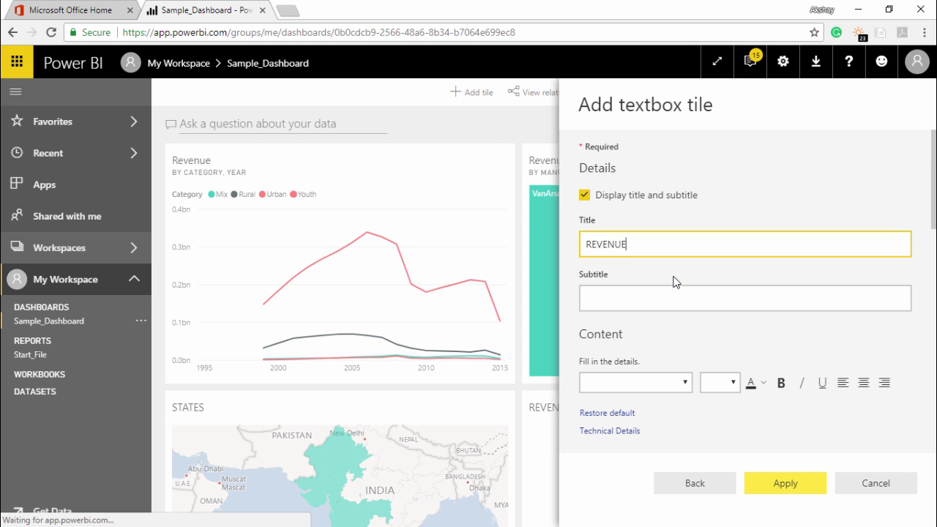
click(647, 295)
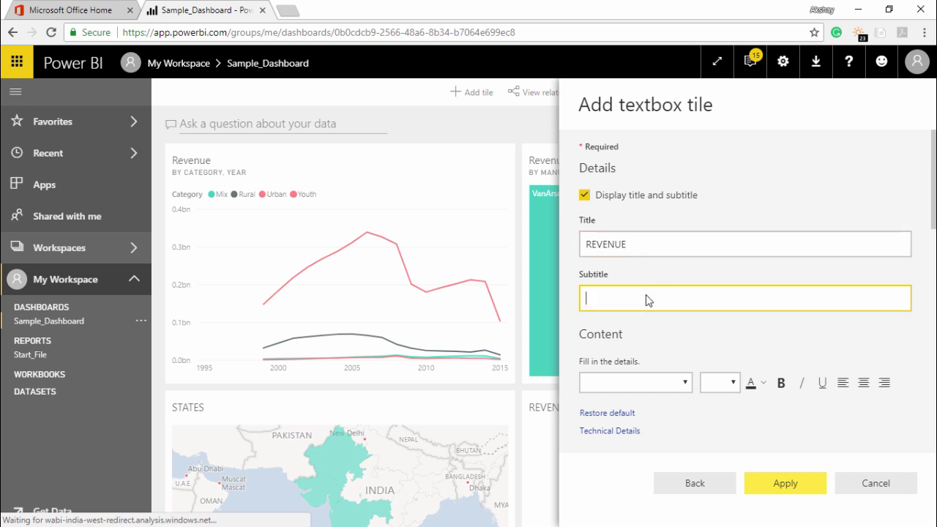
text(Across di)
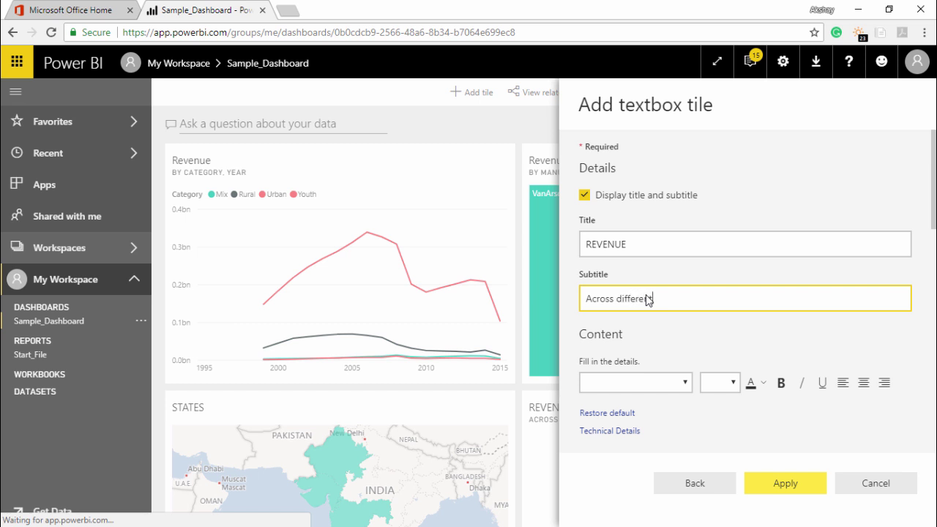
text(fferent )
text(Regi)
text(on.)
text(Manu)
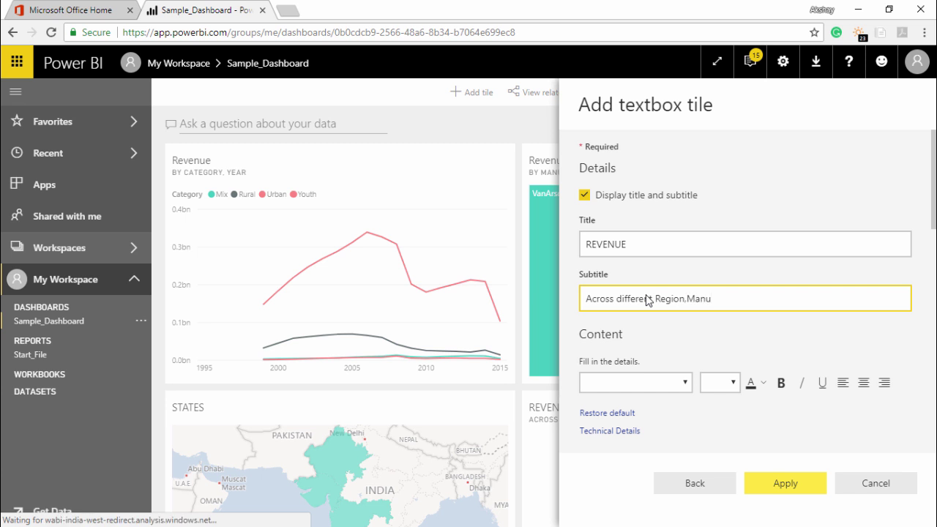
text(facture)
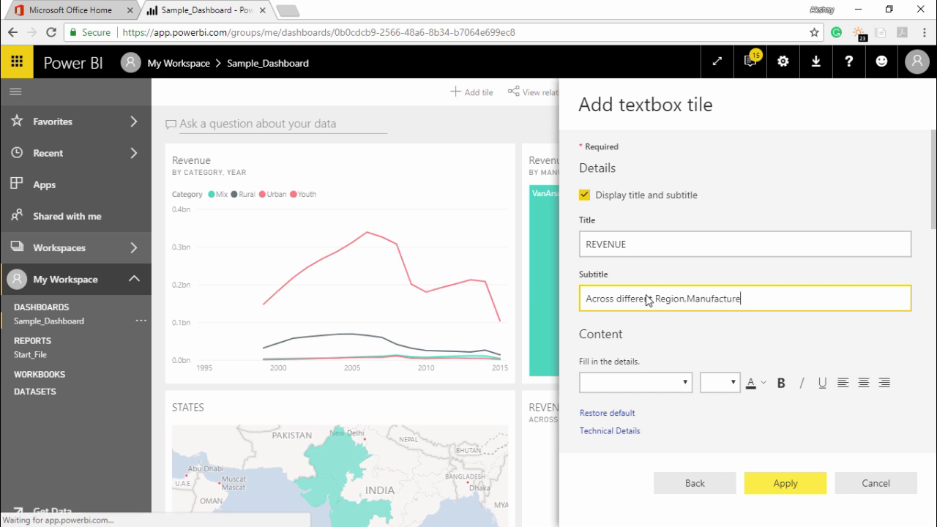
text(rs & across Years)
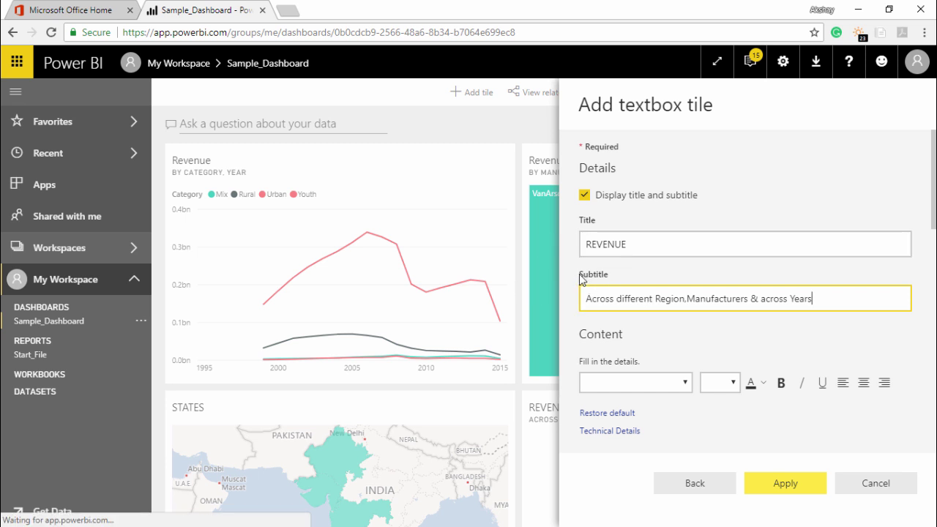
scroll(614, 279, down, 1)
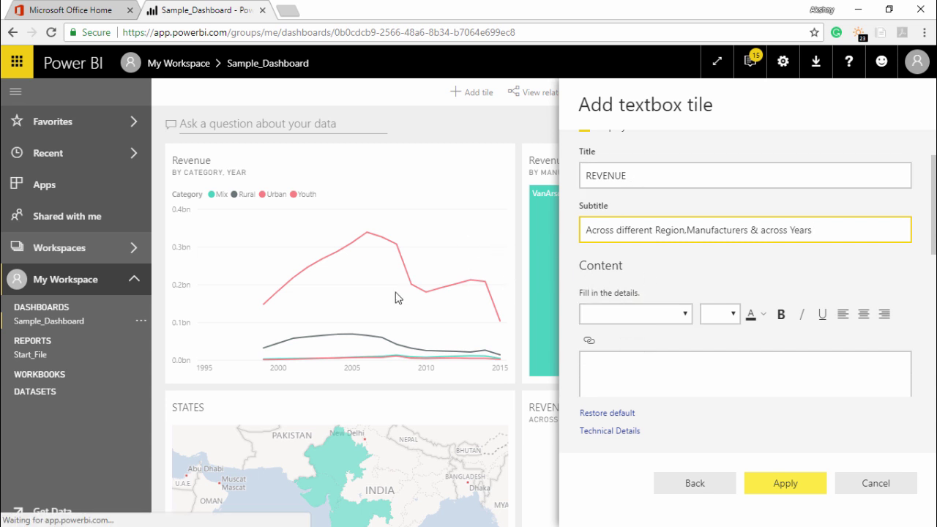
Enter 'This is a Revenue Report!' in the text tile's Content box.
scroll(615, 307, down, 2)
scroll(637, 308, up, 2)
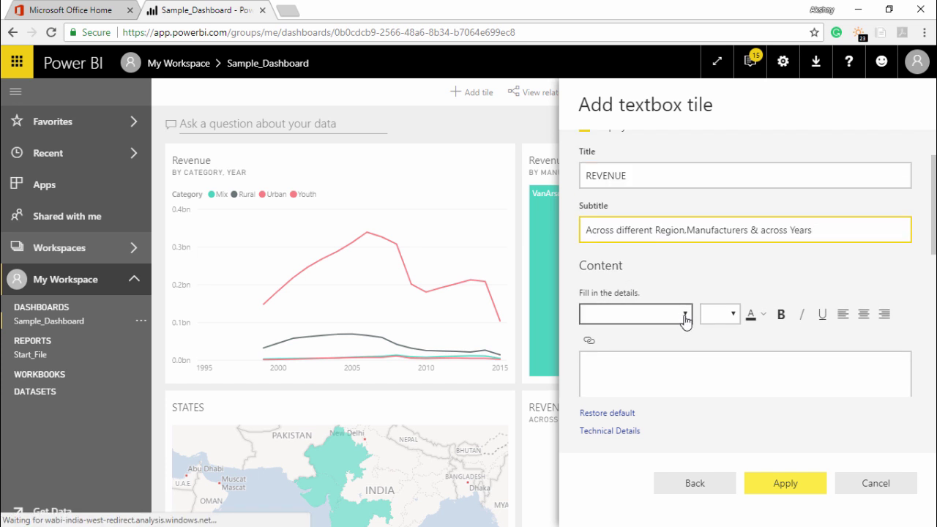
scroll(686, 315, down, 1)
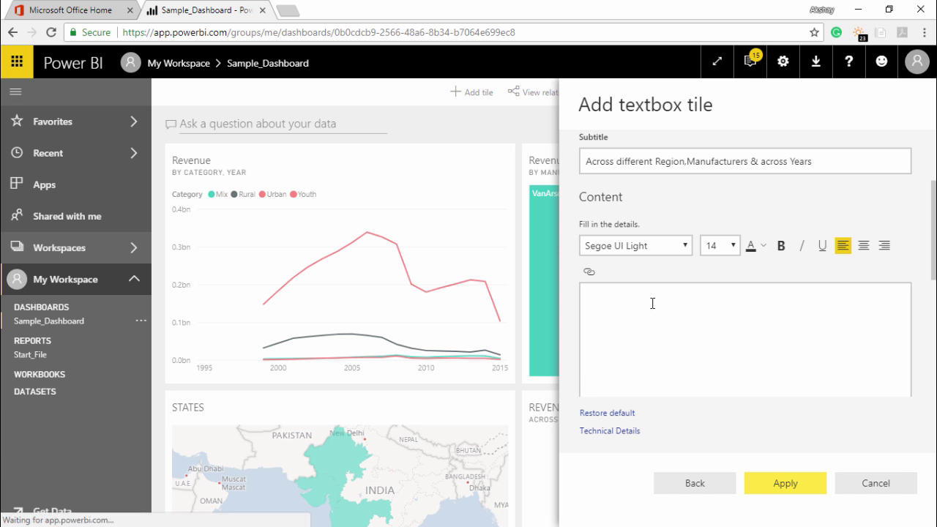
scroll(640, 308, down, 2)
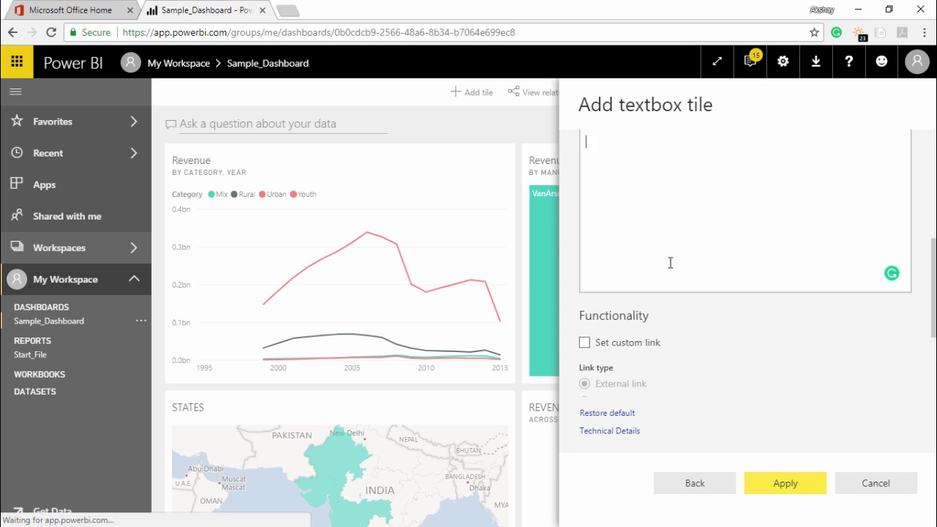
scroll(670, 263, up, 1)
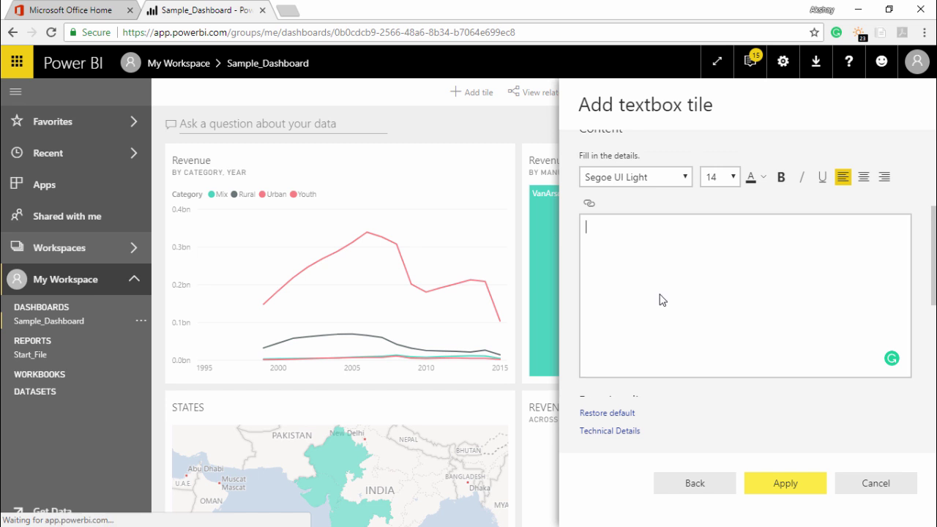
text(This is a Revenue Report!)
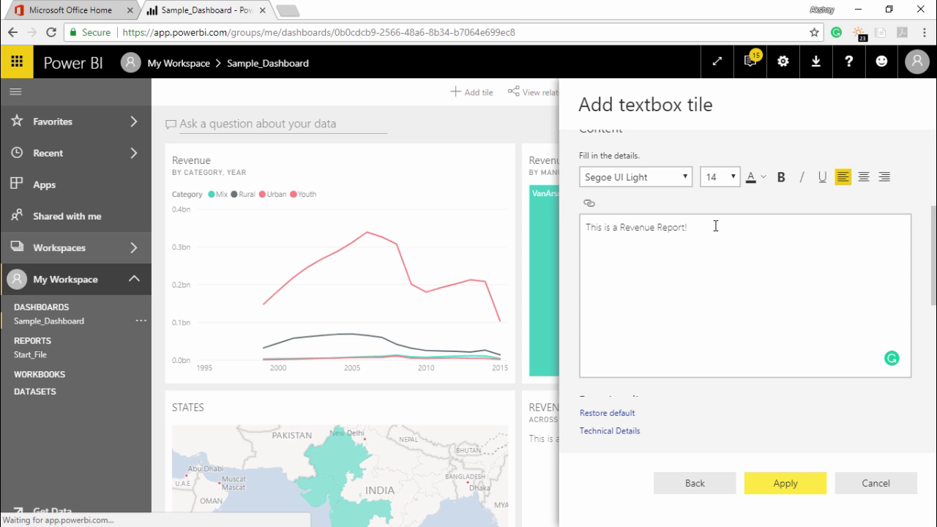
Set the whole content sentence to font size 16, keeping the Segoe UI Light font.
drag(689, 227, 584, 239)
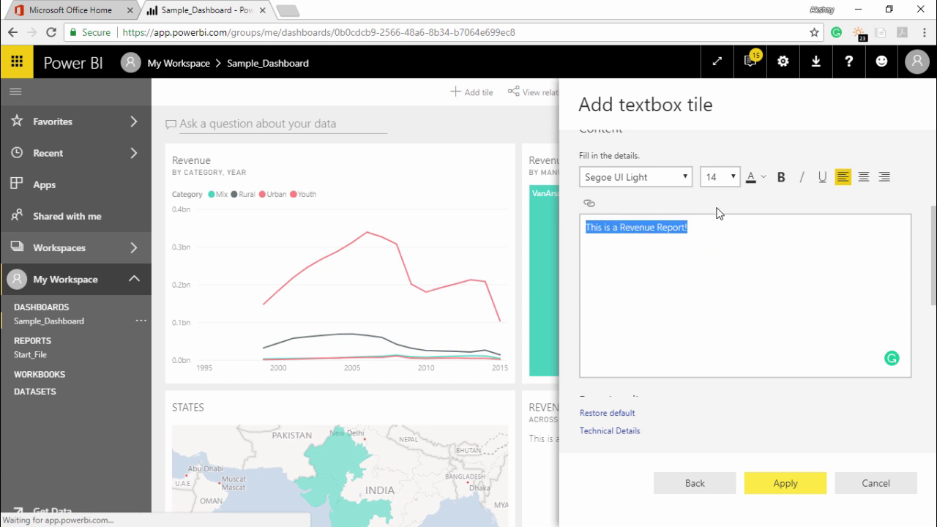
click(733, 177)
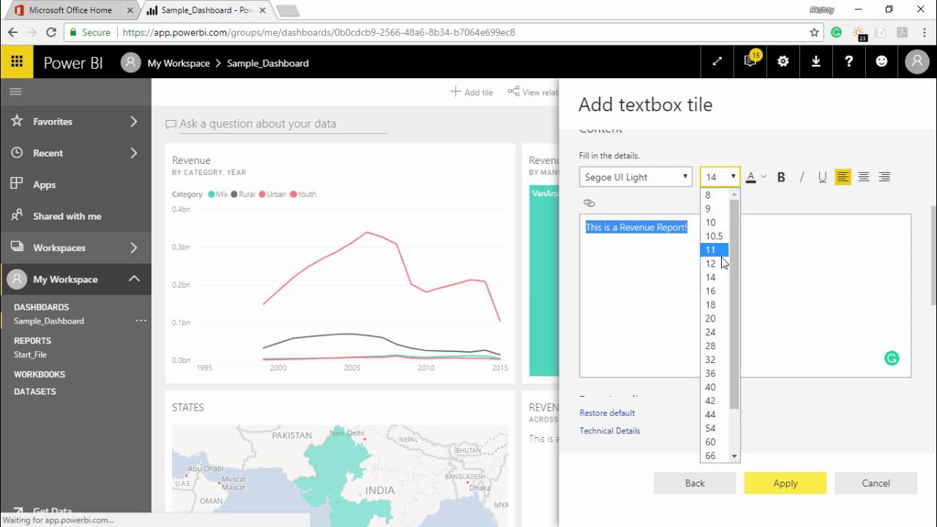
click(710, 295)
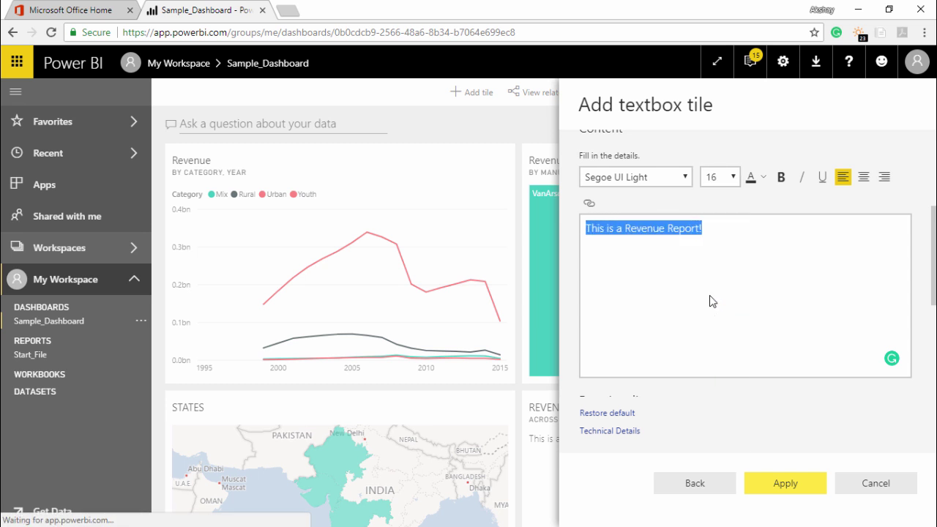
click(683, 180)
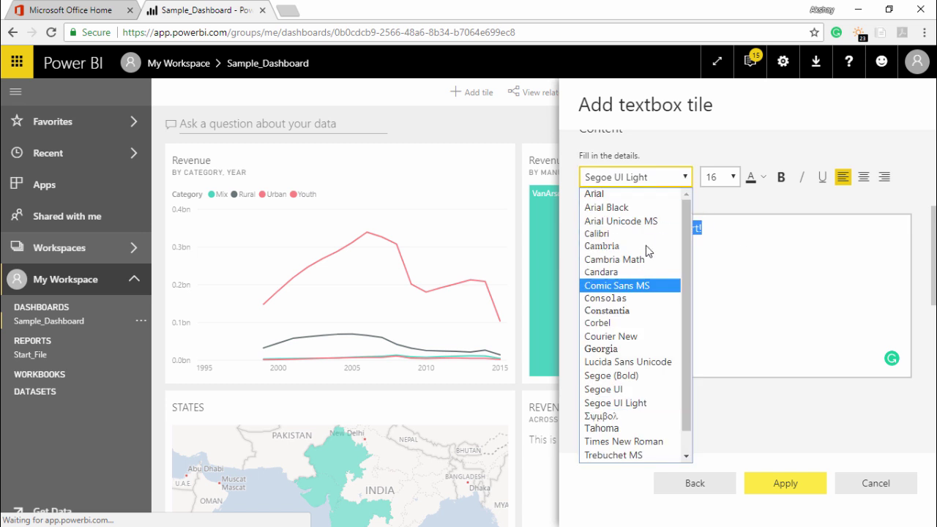
click(771, 271)
click(700, 238)
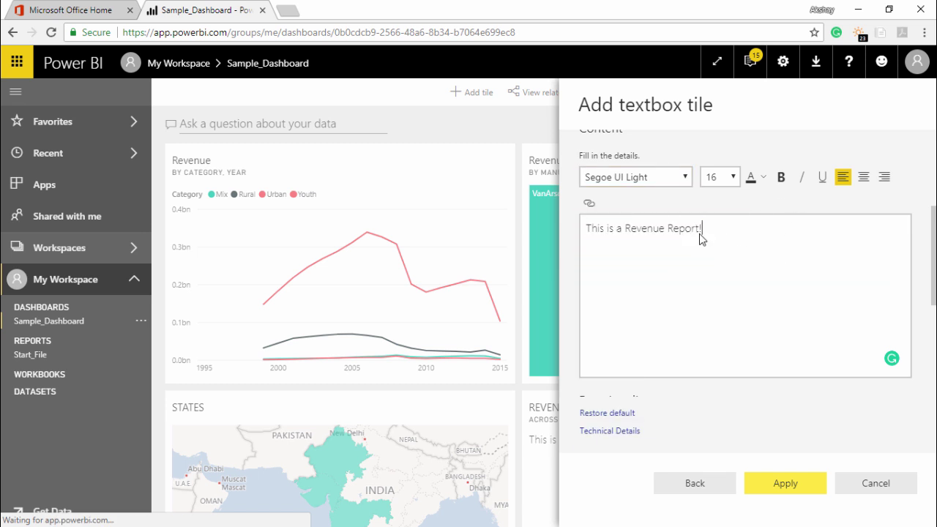
Make the words 'Revenue Report!' in the content bold.
drag(625, 228, 707, 237)
click(781, 177)
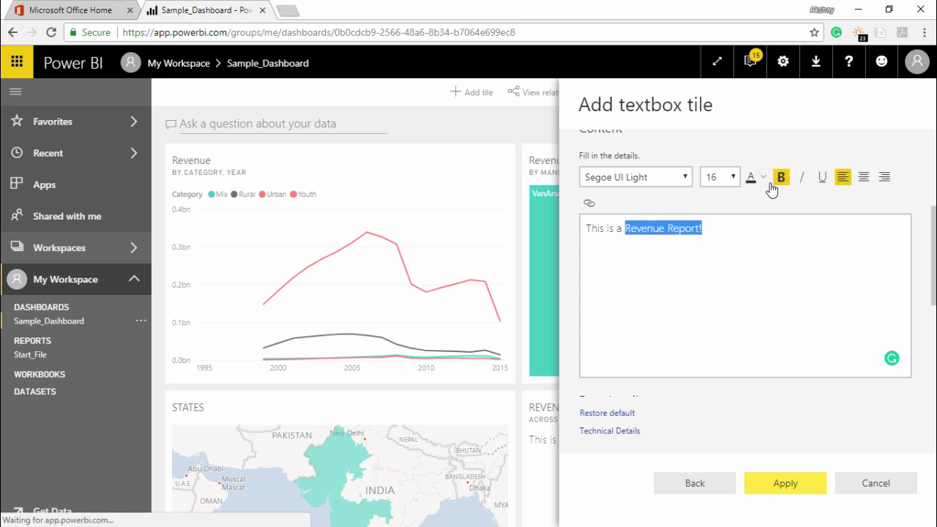
click(686, 275)
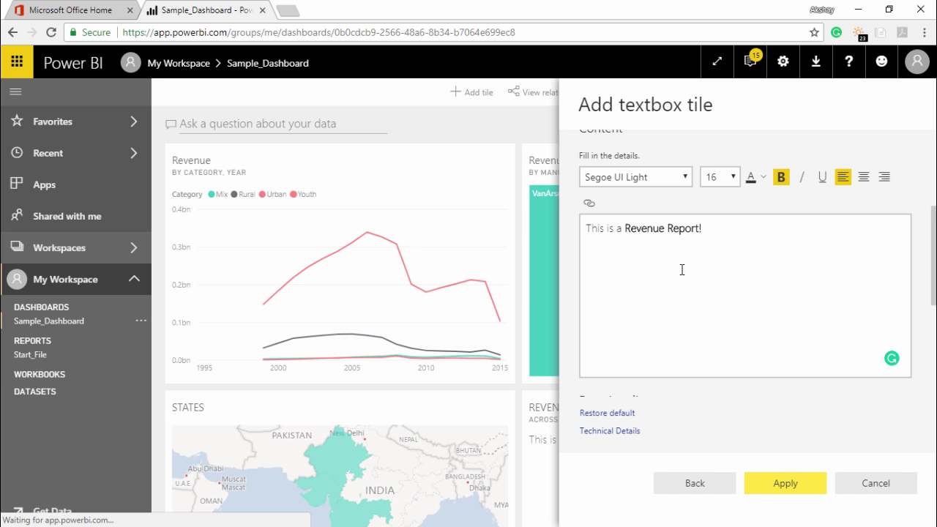
scroll(666, 300, down, 1)
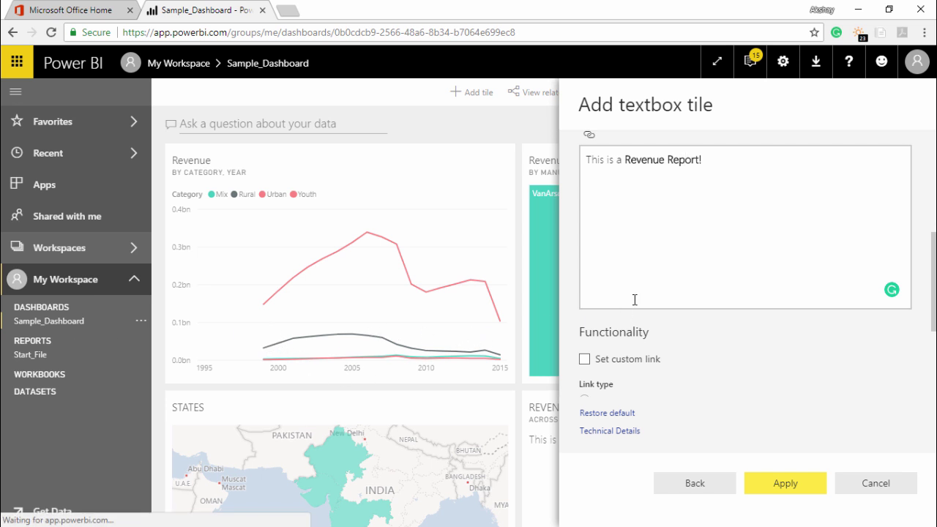
Apply the REVENUE text tile and scroll the dashboard to view it beside the States map.
scroll(683, 305, up, 3)
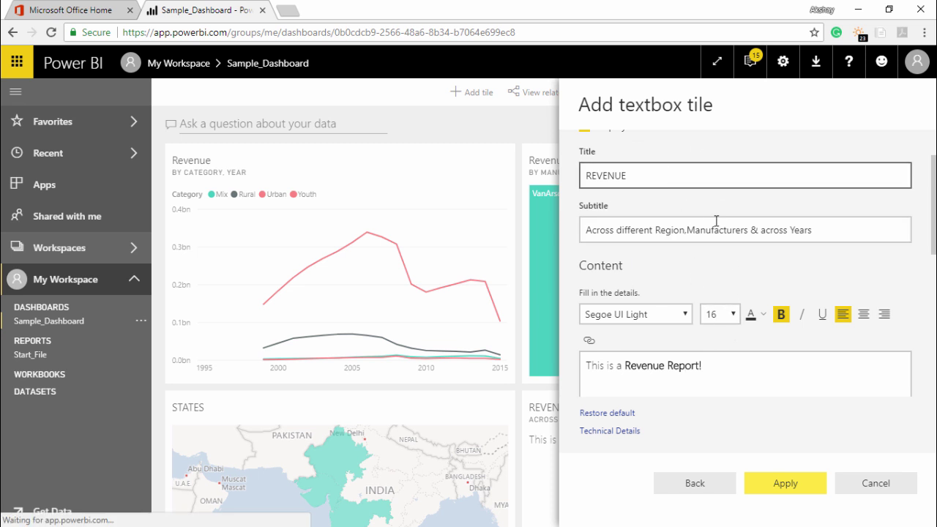
click(783, 482)
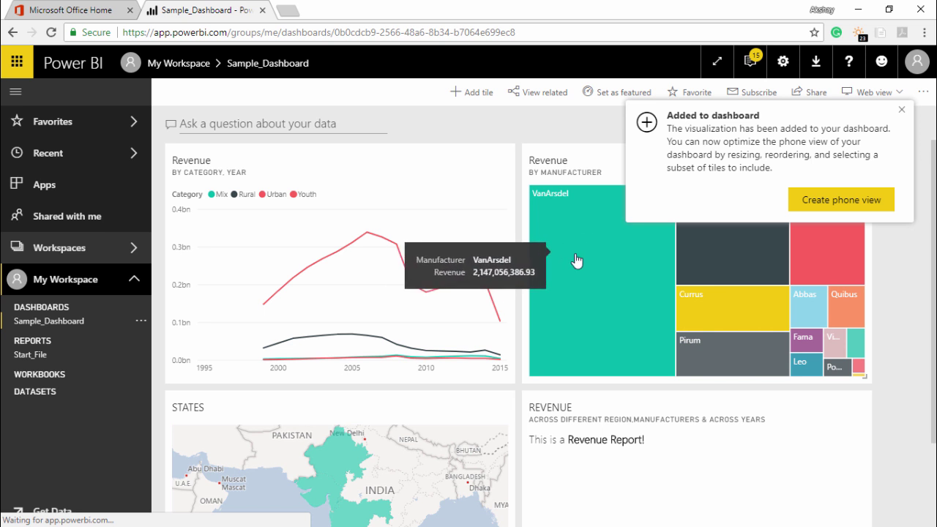
scroll(623, 307, down, 1)
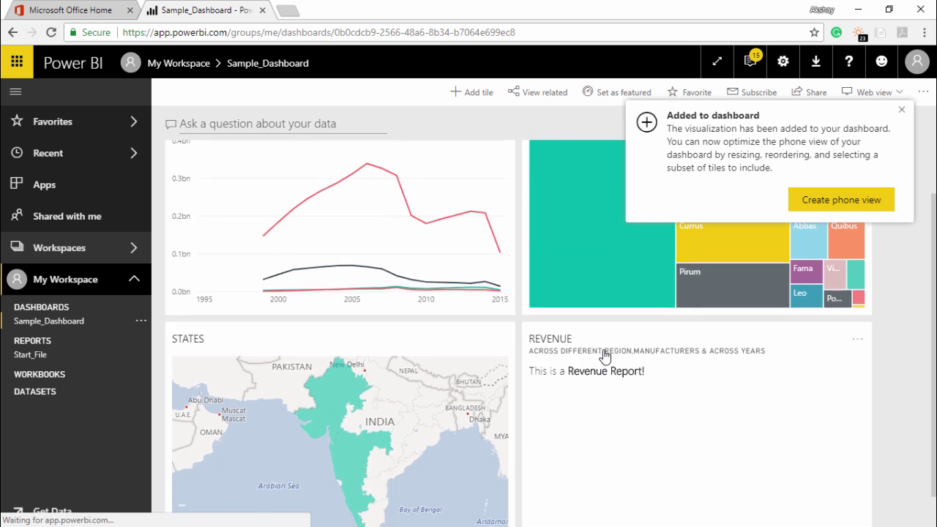
scroll(595, 375, down, 1)
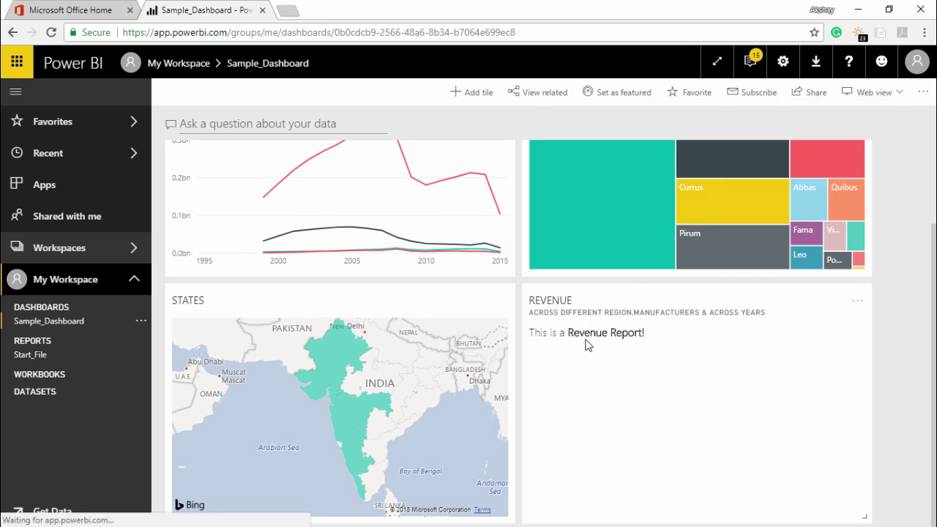
click(541, 299)
Delete the REVENUE text tile from Sample_Dashboard and bring up the Add tile source picker.
click(859, 303)
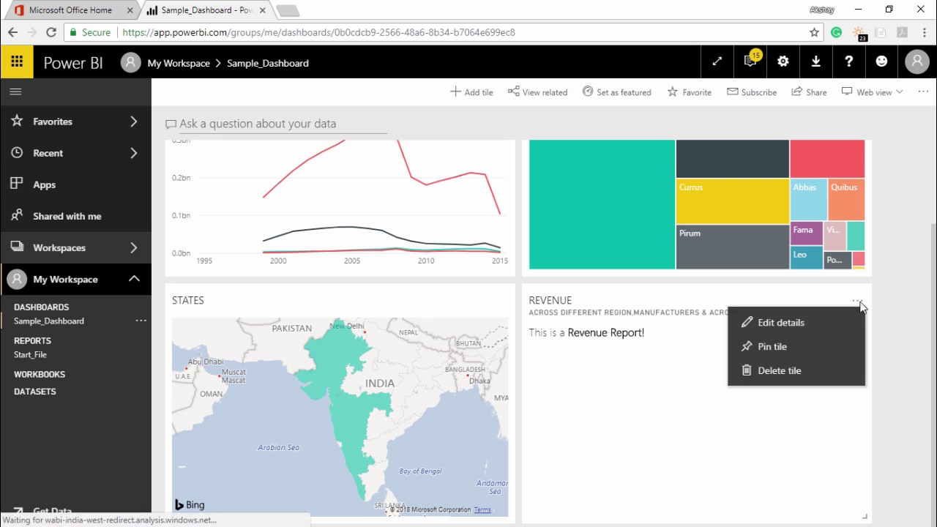
click(802, 384)
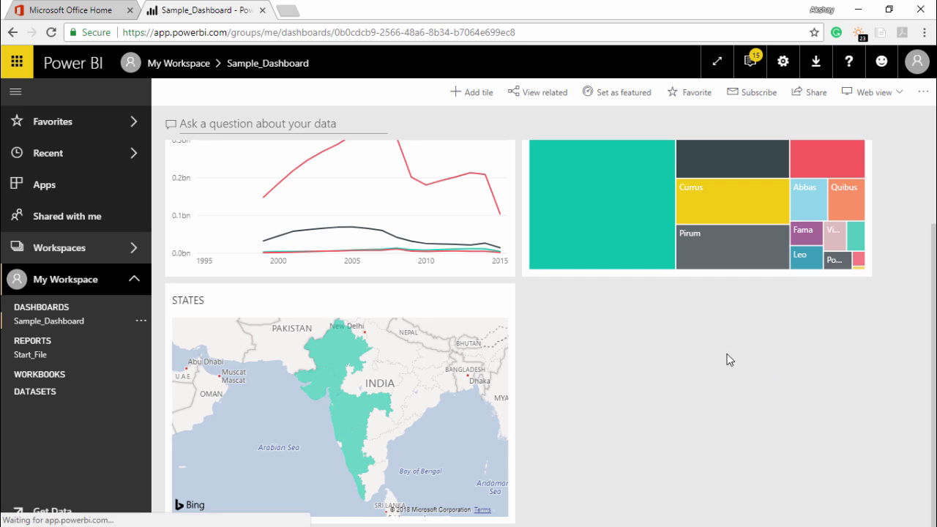
click(476, 93)
Pick Image as the new tile source and enable Set custom link, leaving the URL fields empty.
click(761, 292)
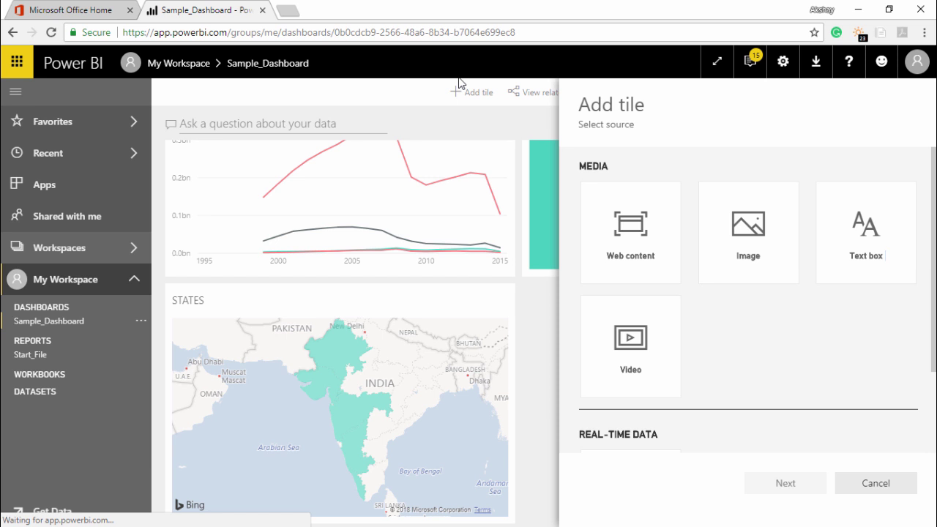
click(754, 230)
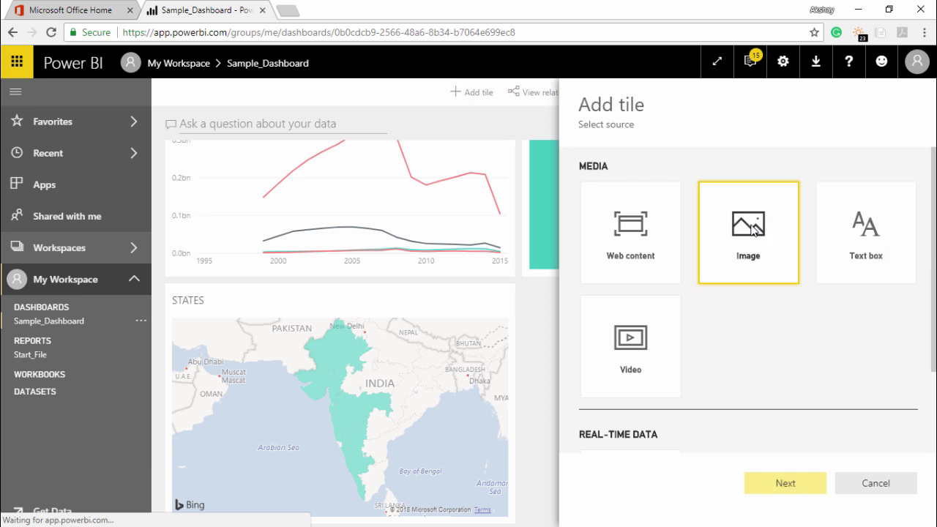
click(795, 484)
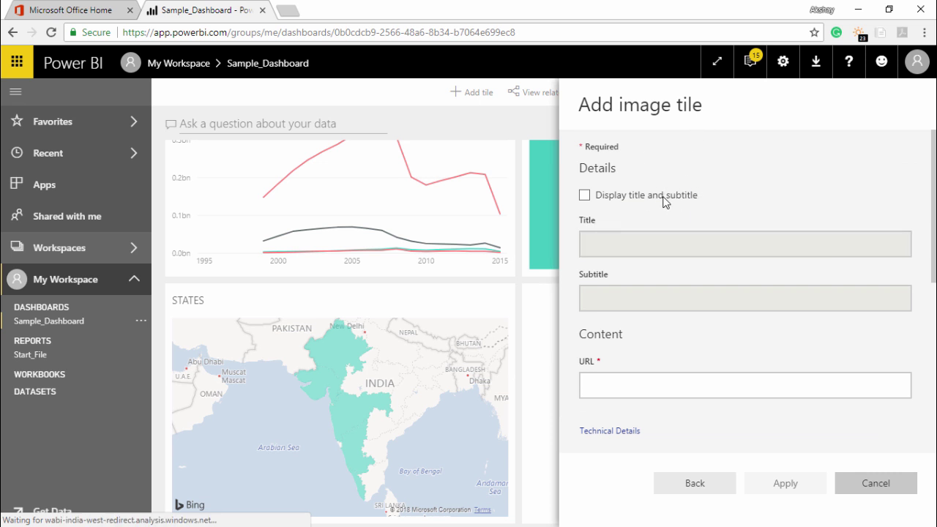
scroll(676, 201, down, 2)
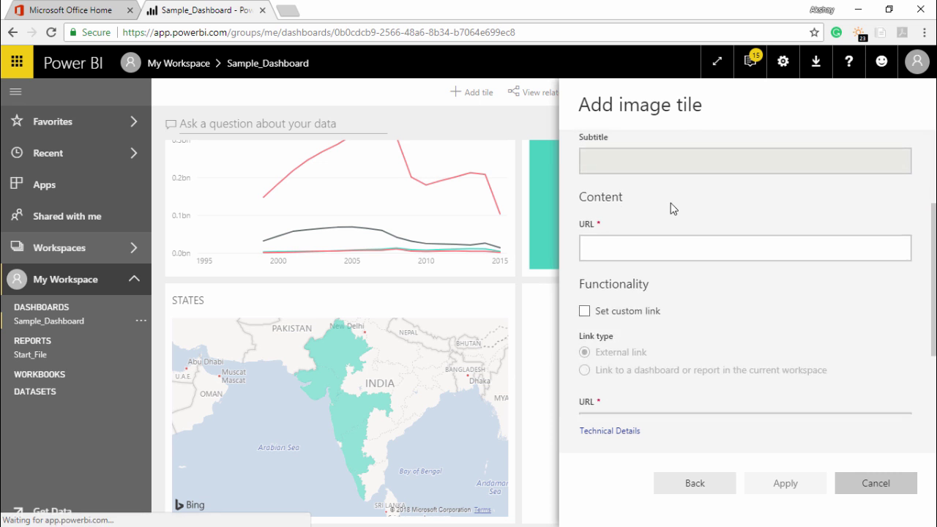
scroll(669, 203, down, 2)
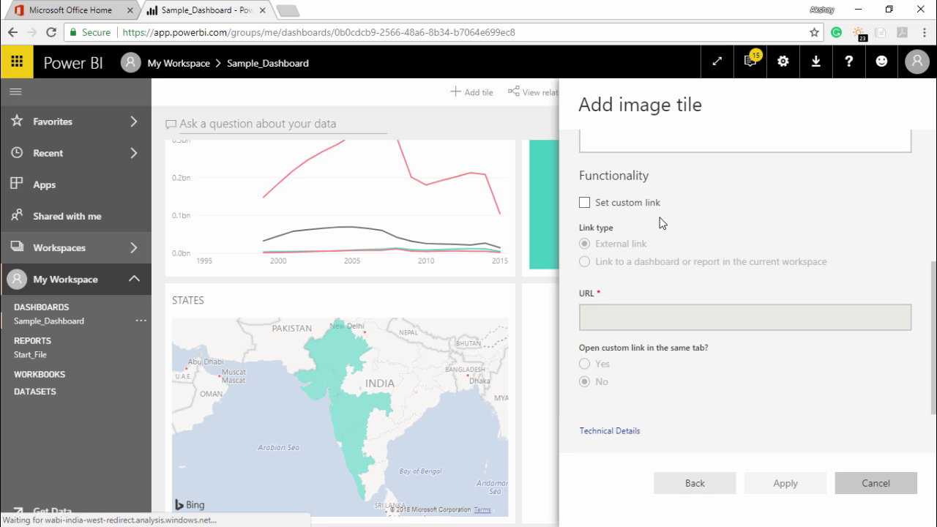
scroll(673, 249, up, 2)
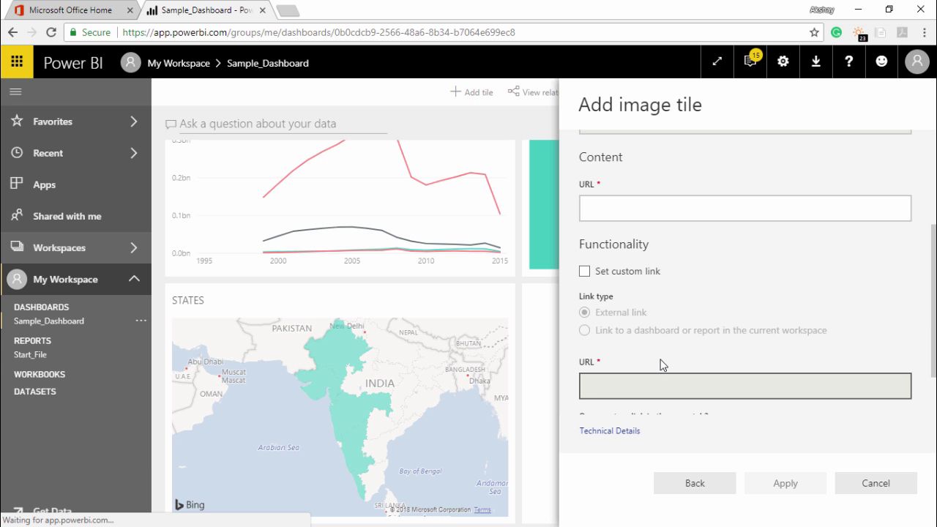
click(585, 272)
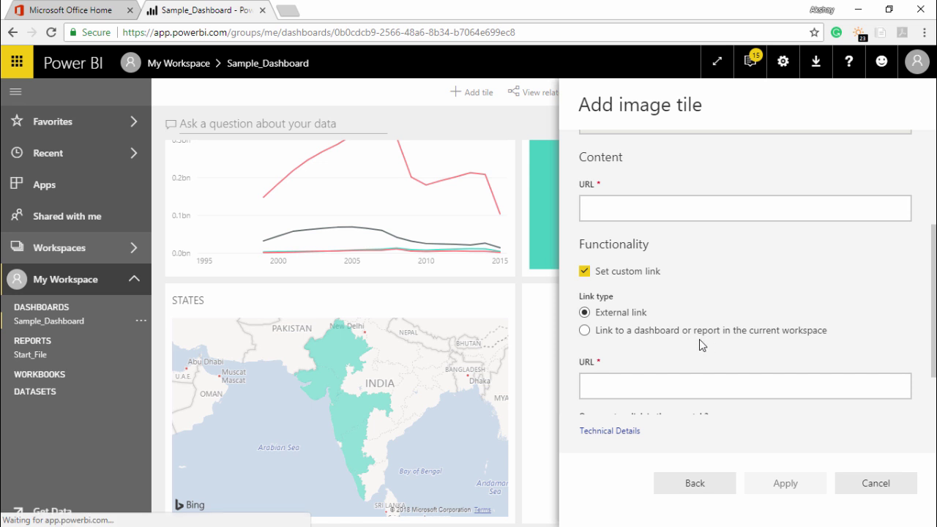
click(672, 382)
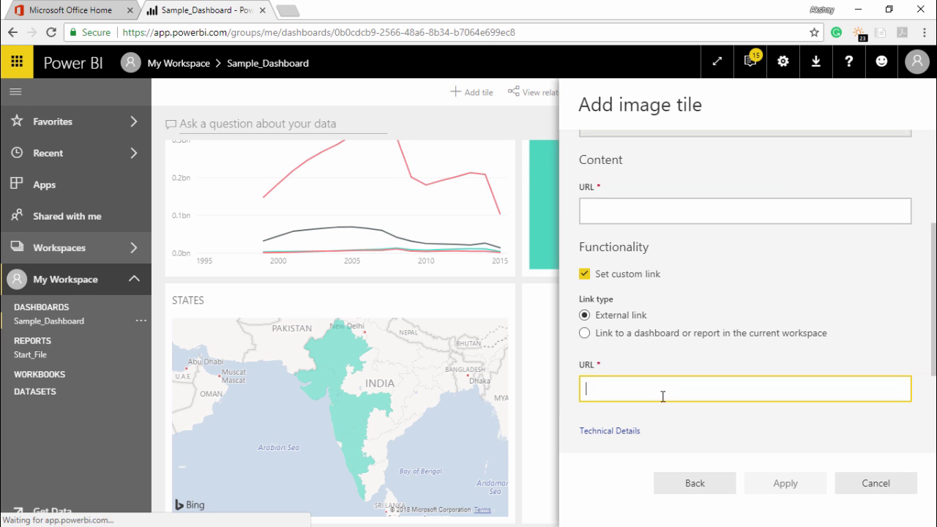
scroll(663, 399, up, 1)
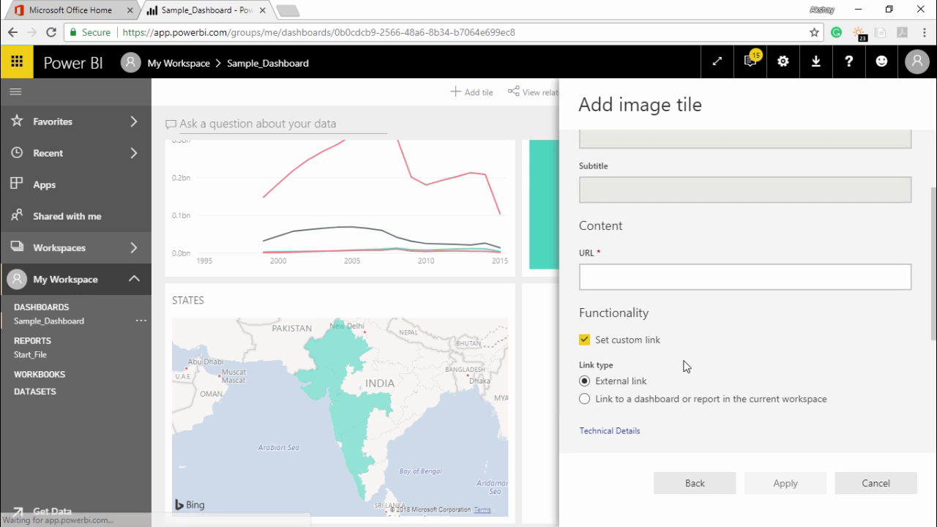
scroll(686, 370, up, 2)
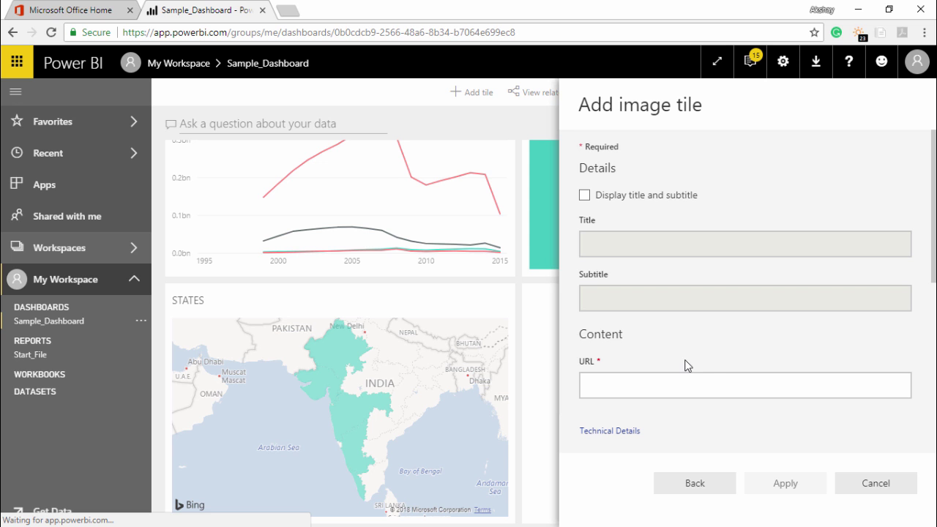
scroll(707, 323, down, 4)
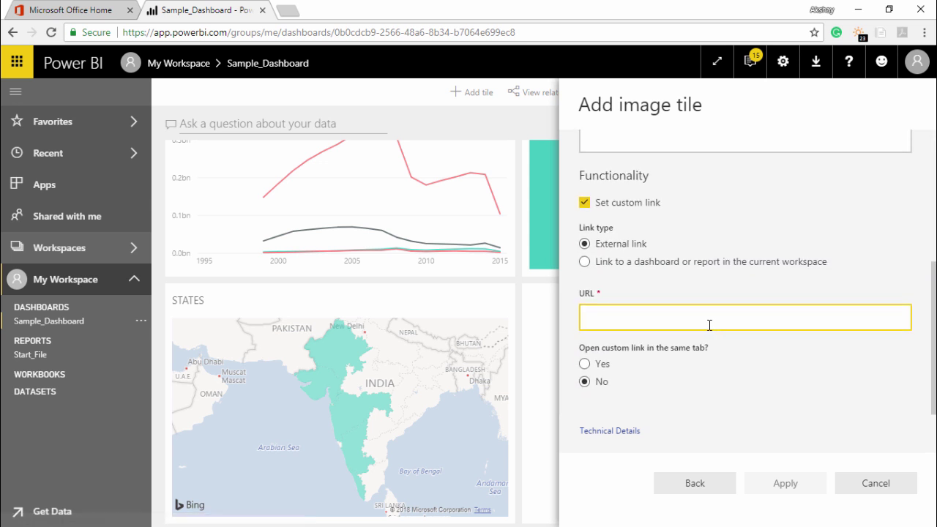
scroll(709, 328, up, 4)
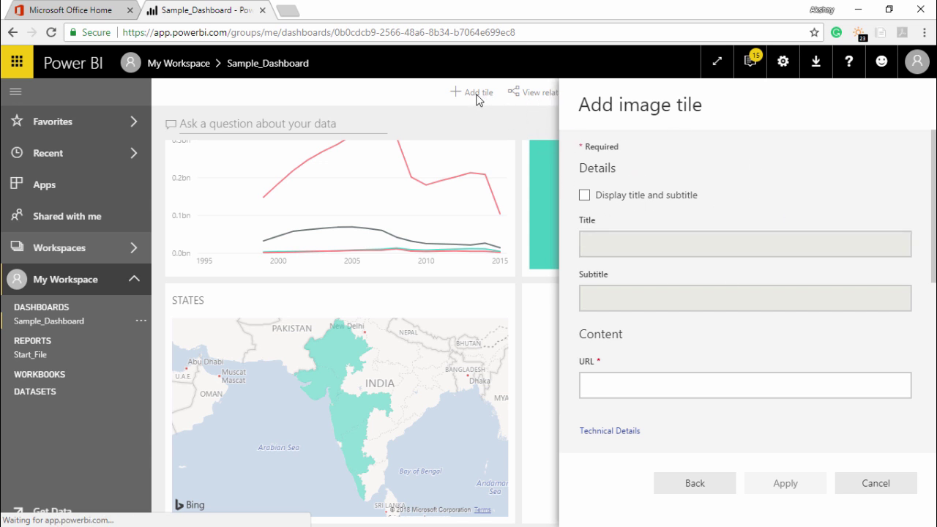
Cancel the image tile, returning to the revenue chart, treemap and States map tiles.
click(860, 483)
scroll(589, 268, up, 3)
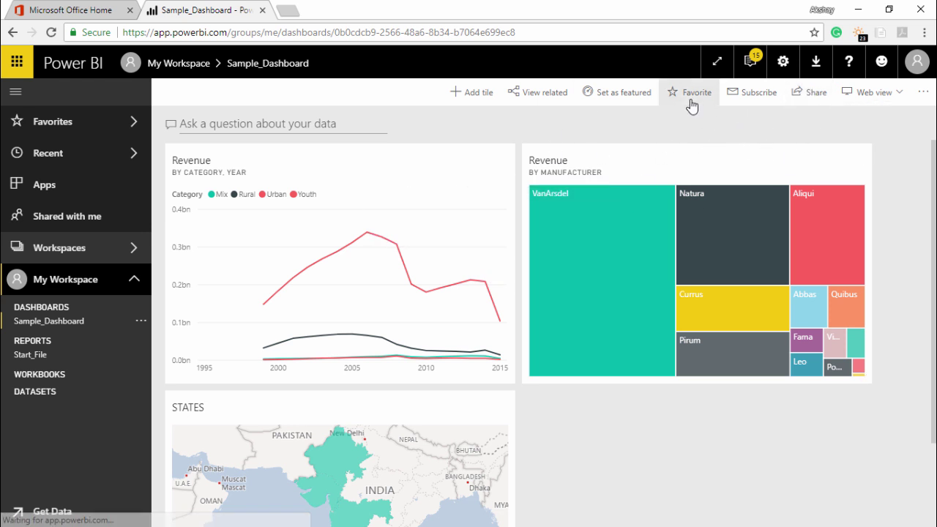
mouse_move(589, 308)
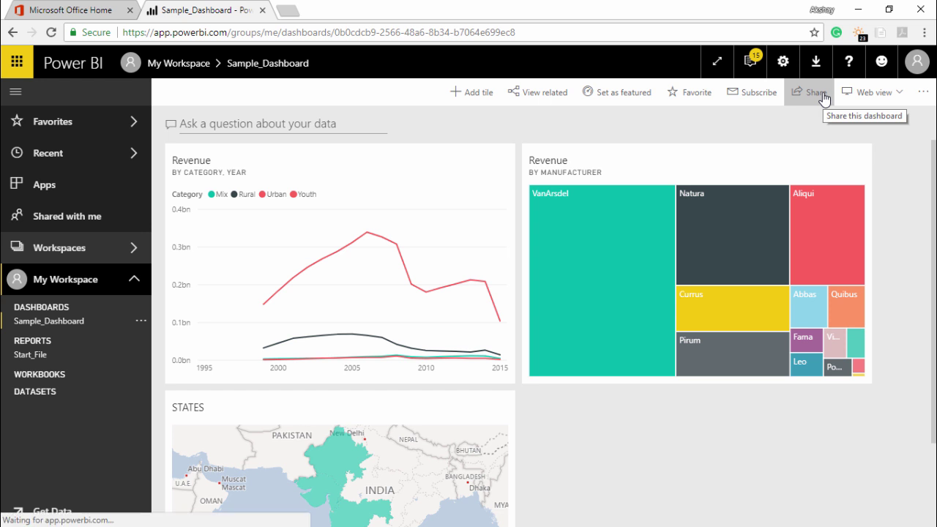
click(893, 103)
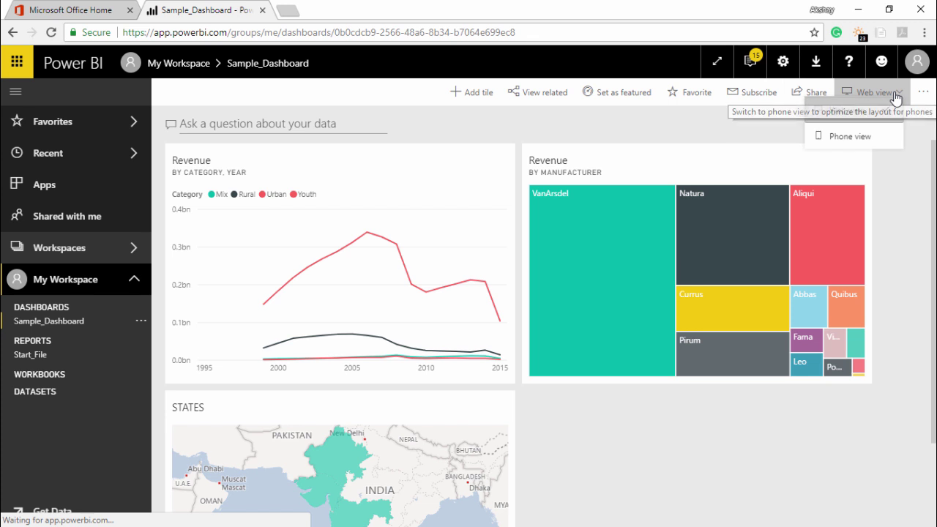
click(842, 138)
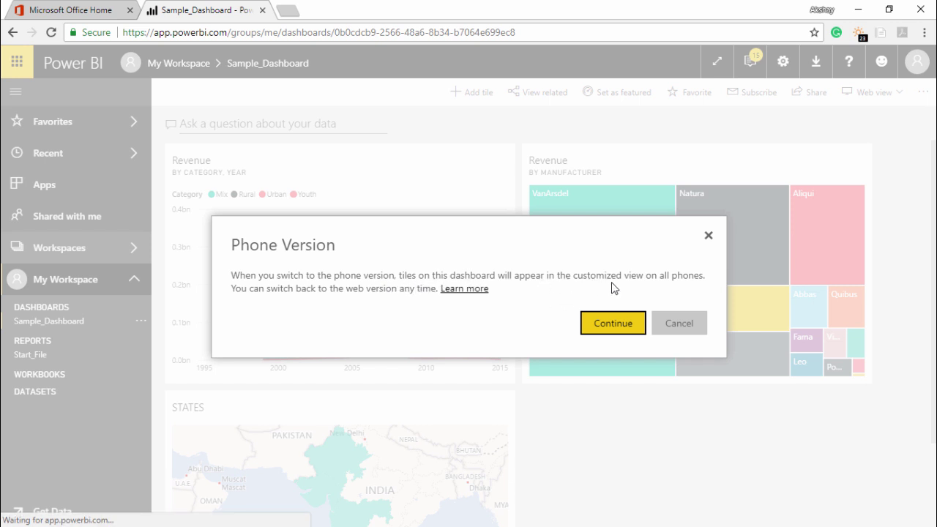
click(611, 324)
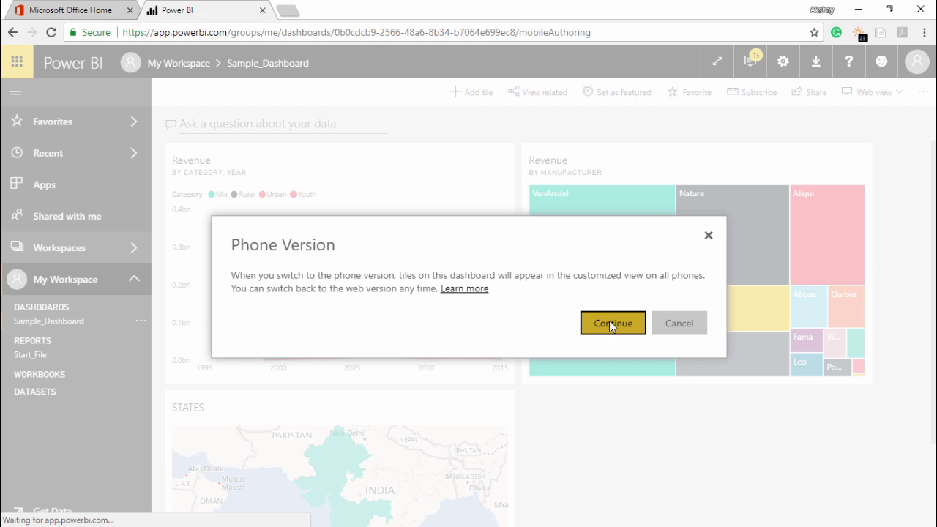
scroll(483, 278, down, 3)
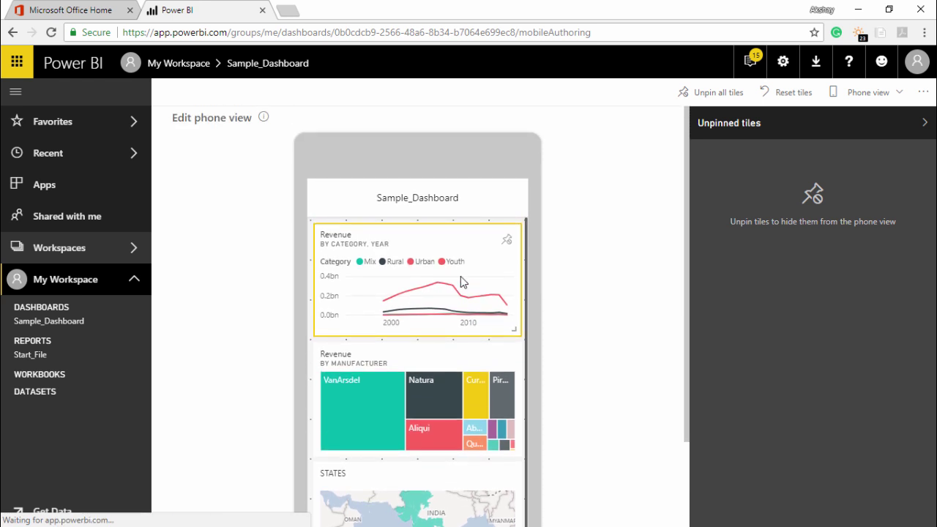
scroll(576, 278, down, 3)
scroll(556, 280, up, 3)
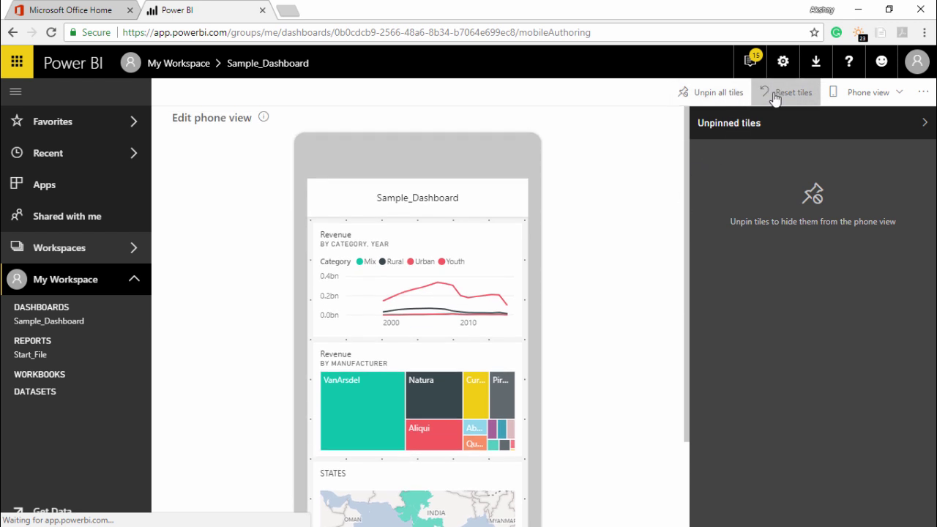
click(849, 94)
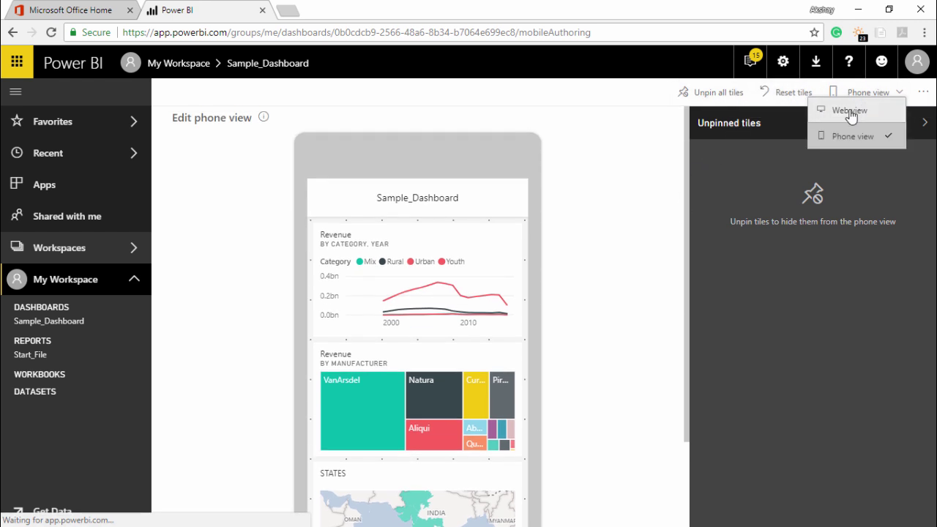
click(849, 111)
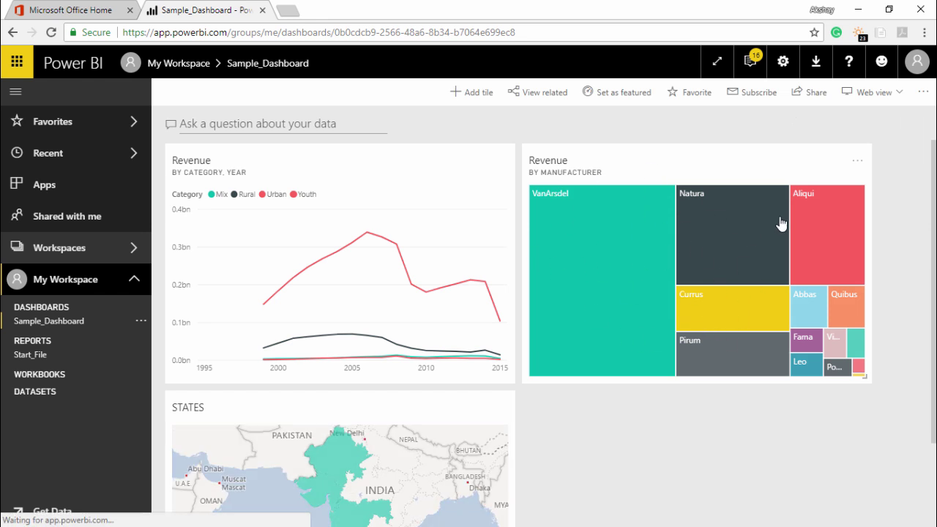
Show the dashboard's more-options menu with theme, duplicate, print, refresh tiles and settings.
click(922, 92)
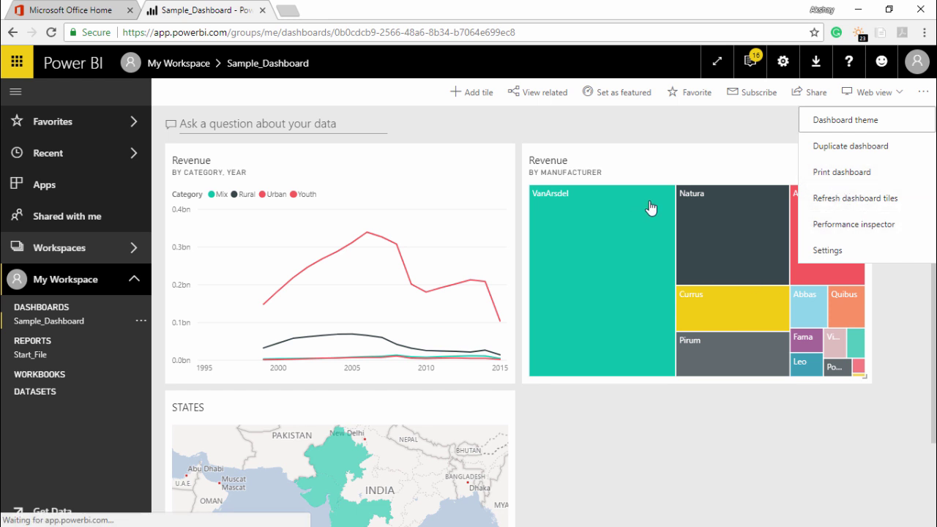
mouse_move(574, 357)
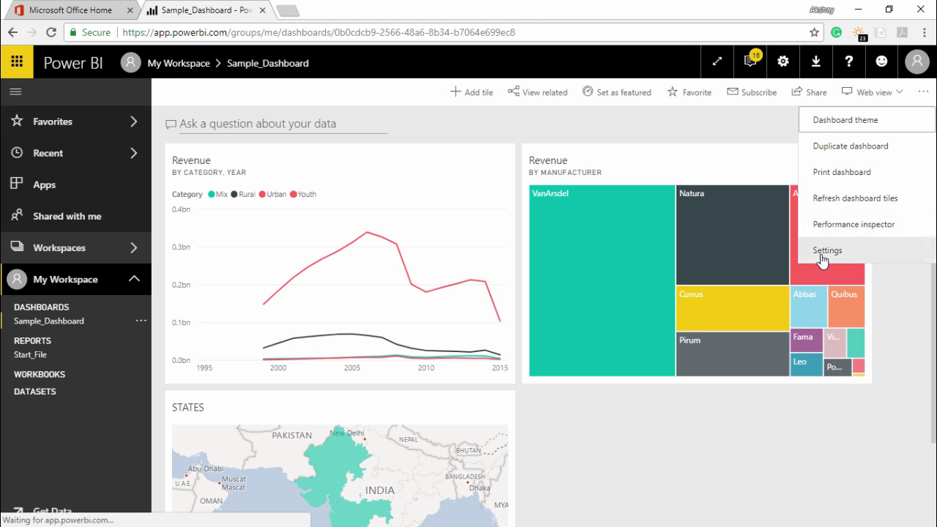
Dismiss the options menu, leaving the three-tile Sample_Dashboard in web view.
click(622, 124)
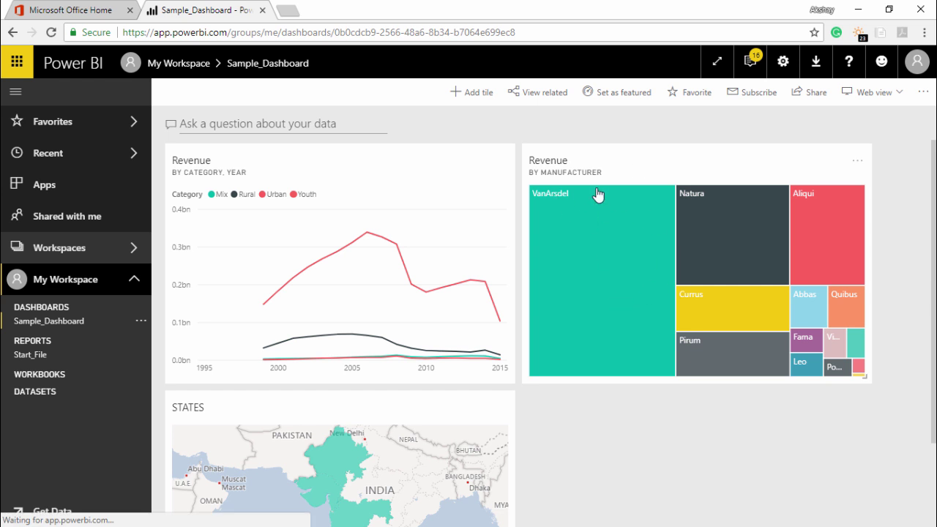
mouse_move(581, 199)
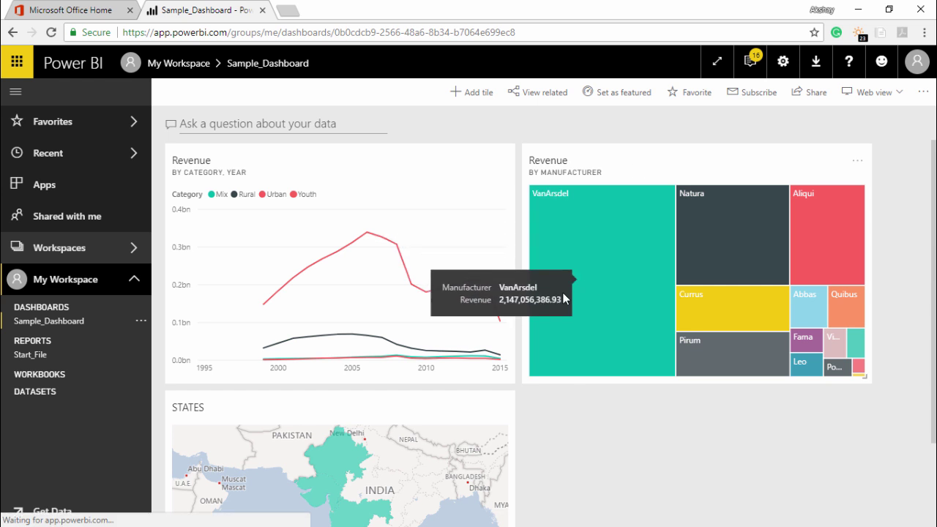
mouse_move(494, 275)
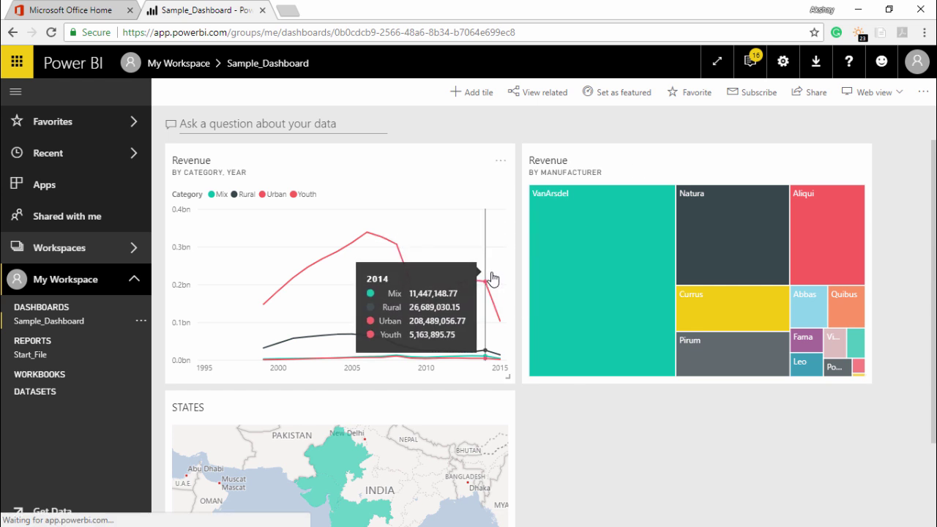
mouse_move(595, 271)
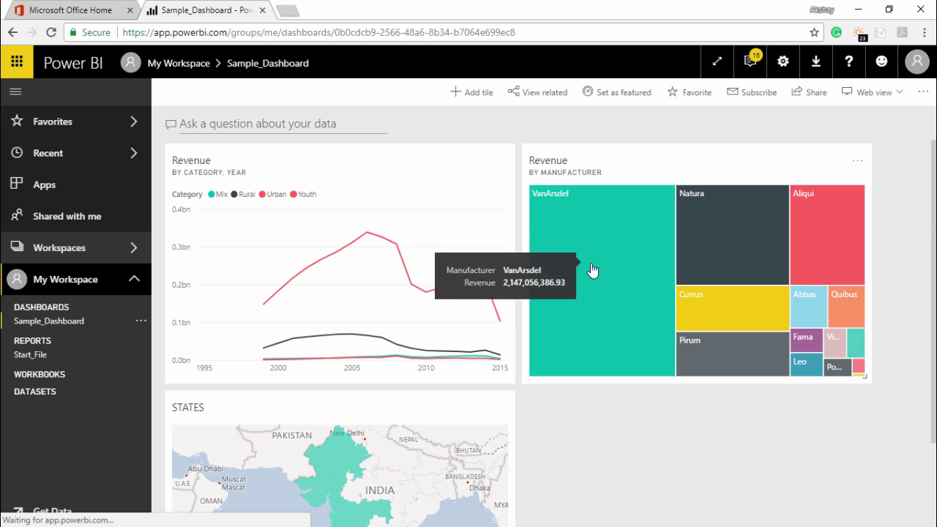